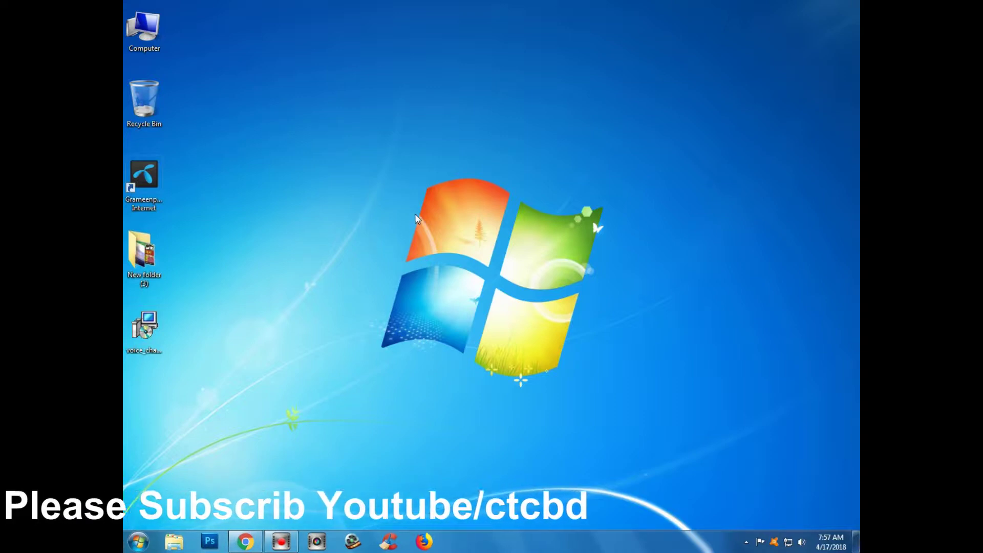
pyautogui.rightClick(426, 186)
pyautogui.click(479, 220)
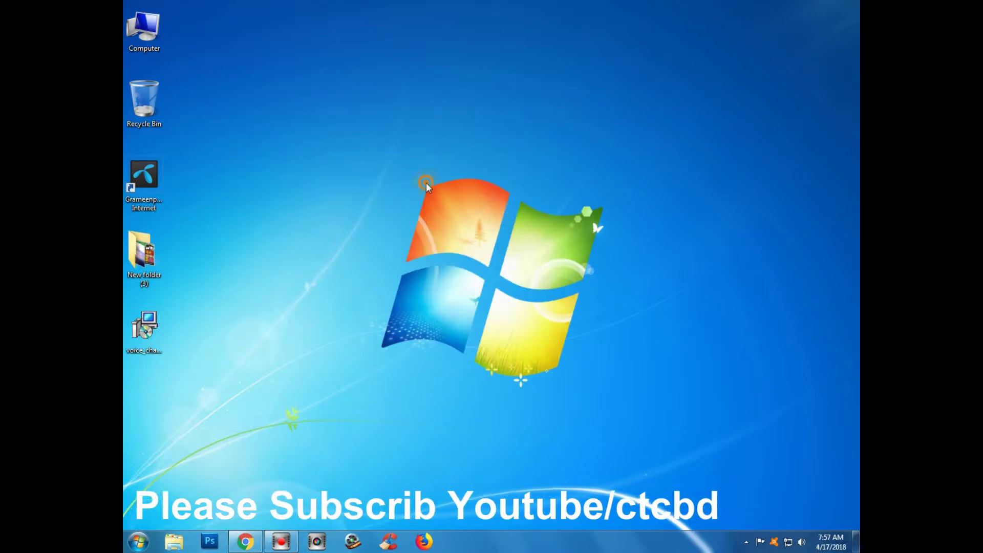
pyautogui.rightClick(426, 182)
pyautogui.click(461, 218)
pyautogui.rightClick(422, 183)
pyautogui.click(465, 219)
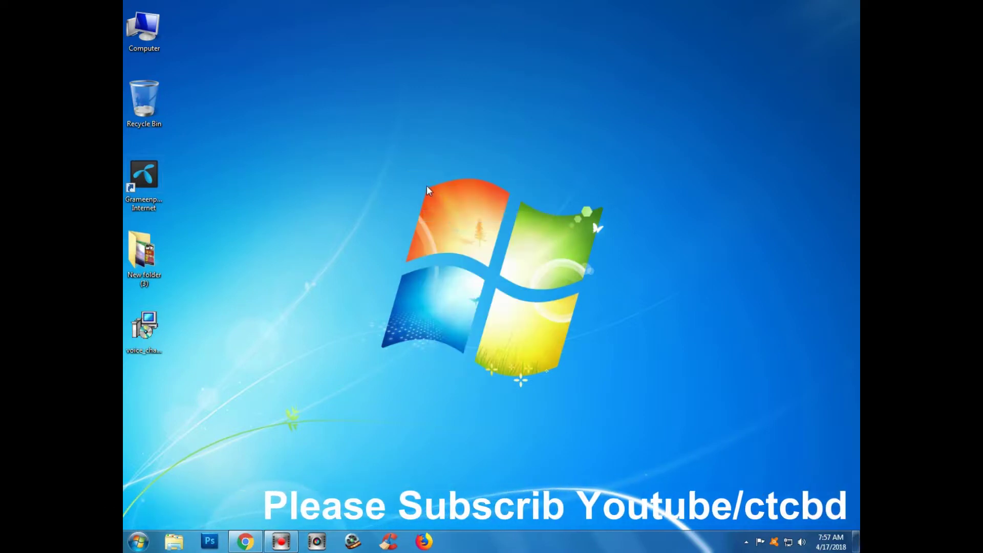
pyautogui.rightClick(426, 185)
pyautogui.click(486, 220)
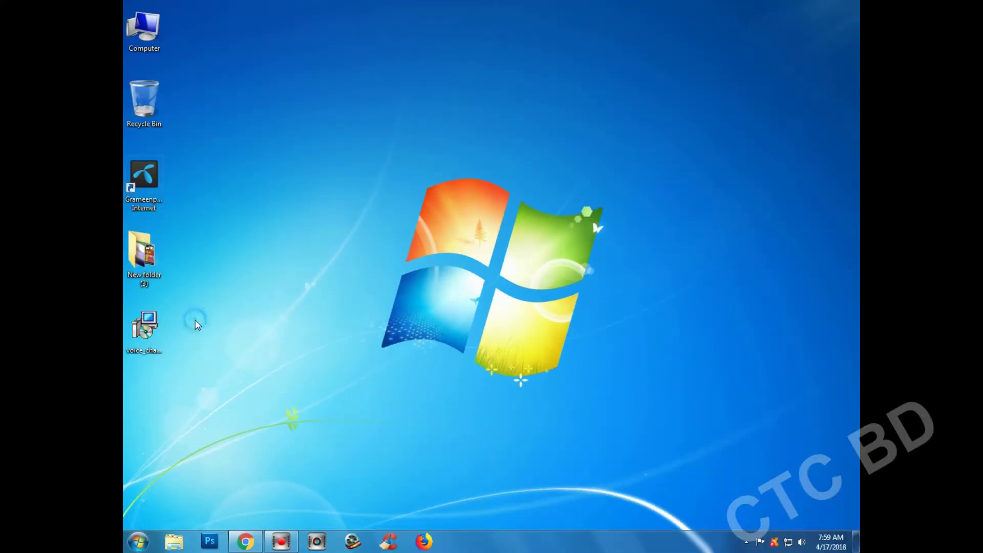
# Step: Run the voice_changer_setup installer from the desktop and accept the license agreement
pyautogui.click(145, 330)
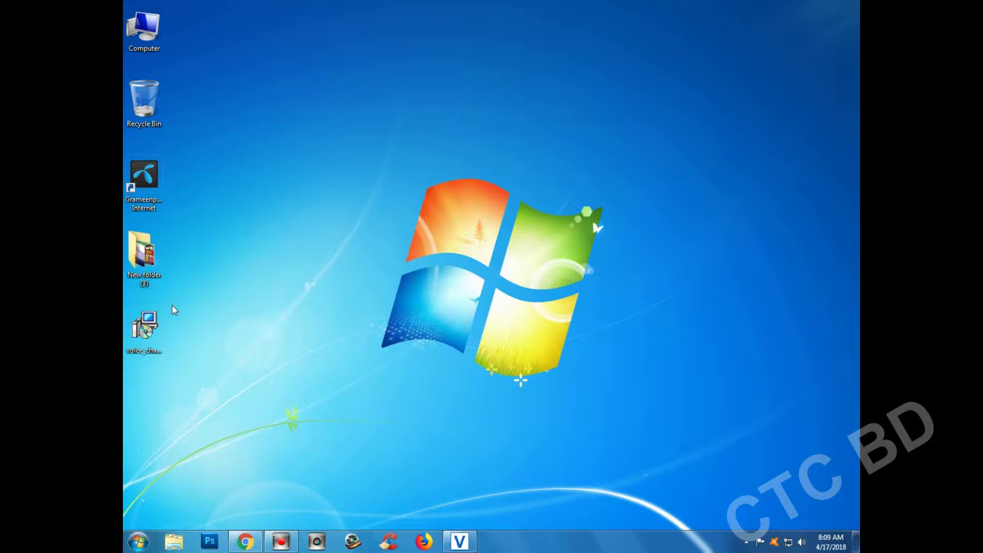
pyautogui.rightClick(205, 186)
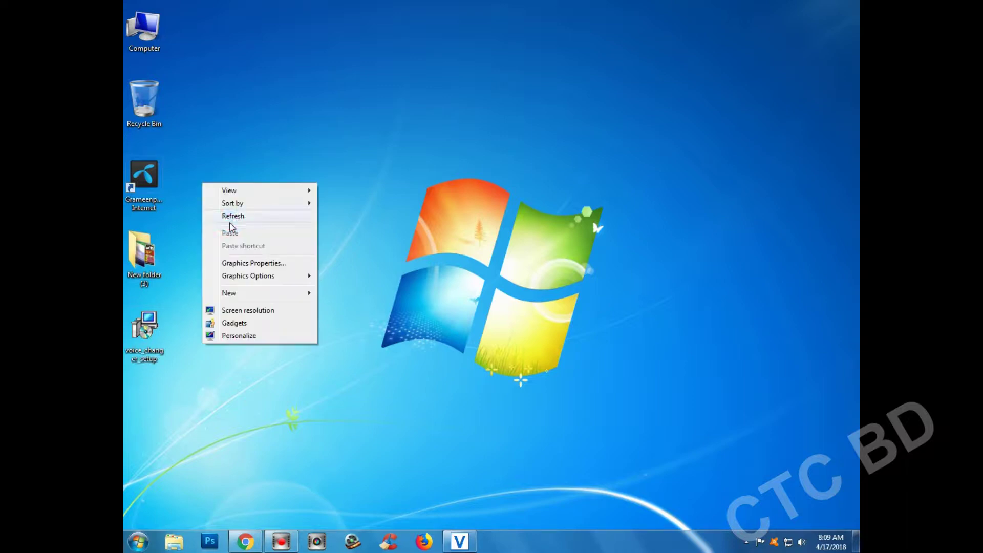
pyautogui.click(144, 331)
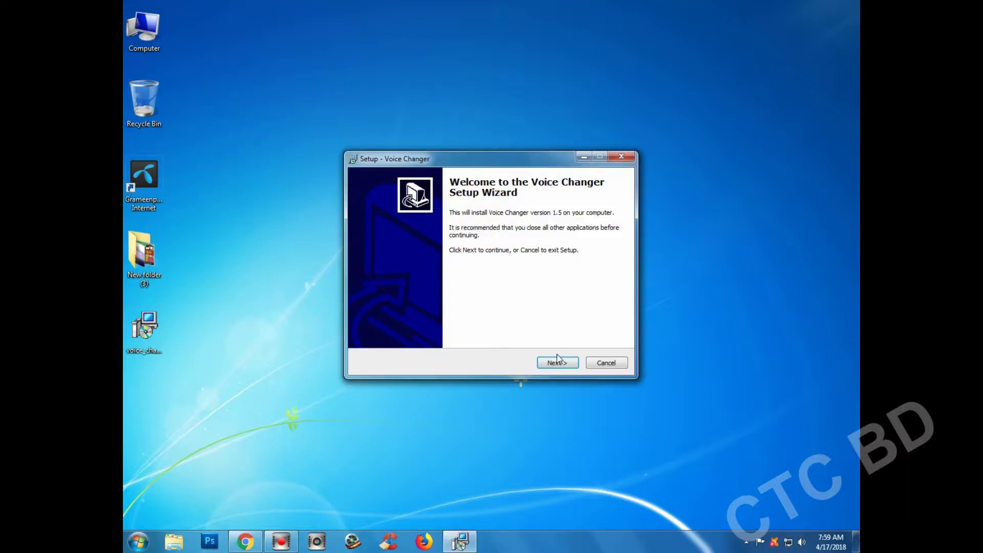
pyautogui.click(556, 363)
pyautogui.click(402, 328)
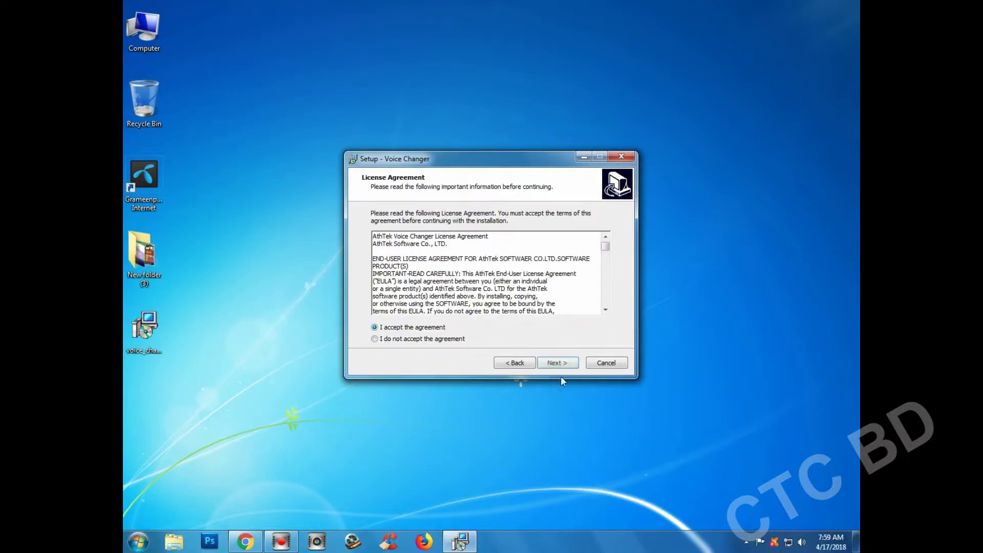
pyautogui.click(560, 364)
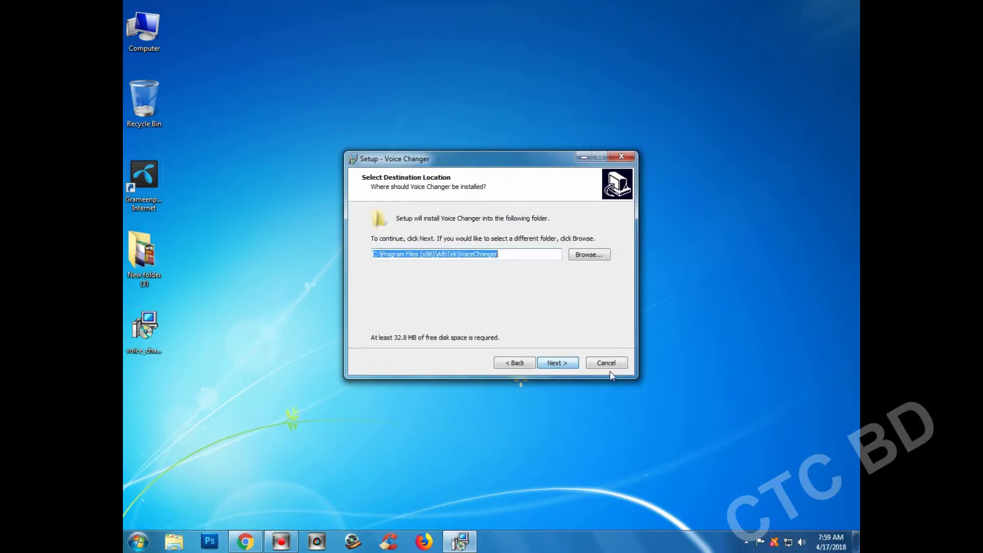
# Step: Install Voice Changer with the default folders and no desktop icon, and launch it on finishing setup
pyautogui.click(560, 363)
pyautogui.click(558, 363)
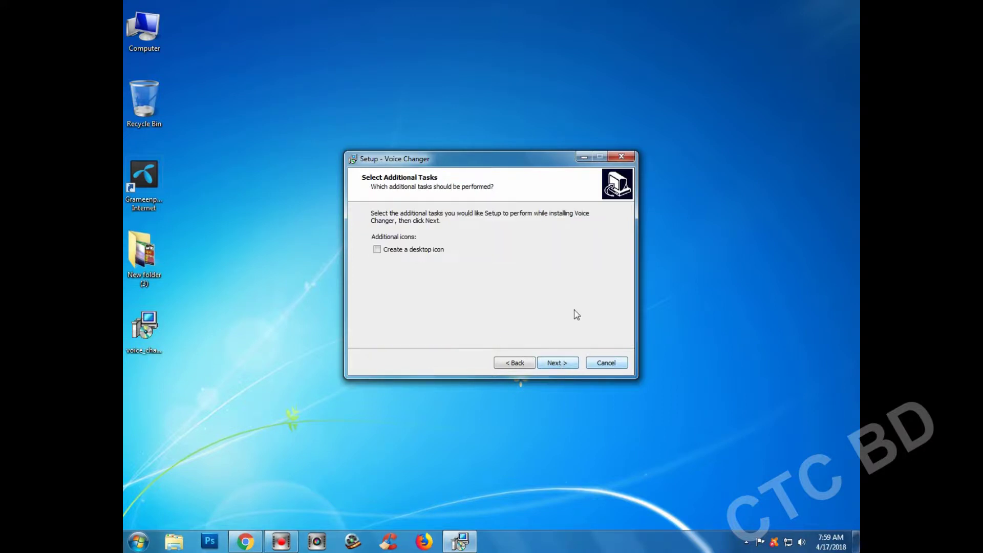
pyautogui.click(559, 365)
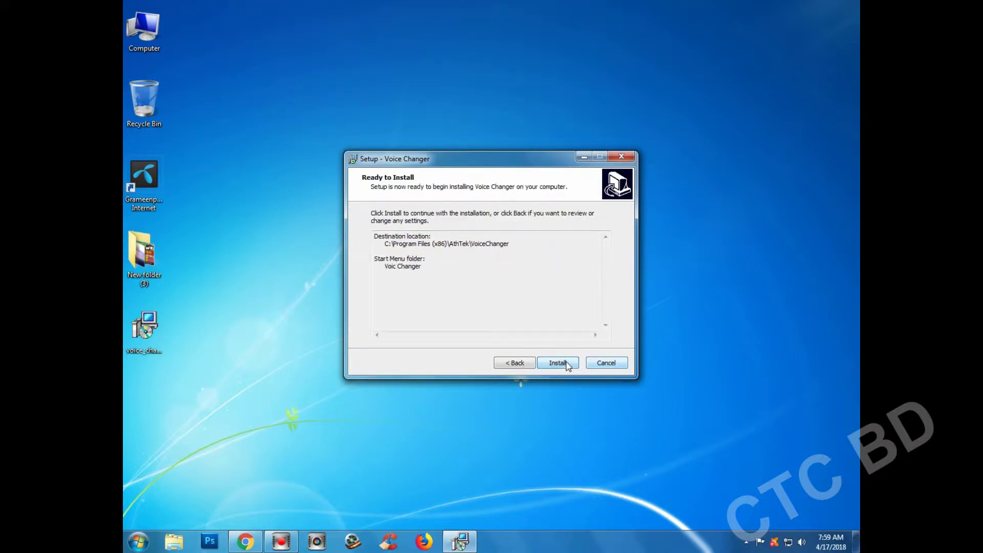
pyautogui.click(566, 363)
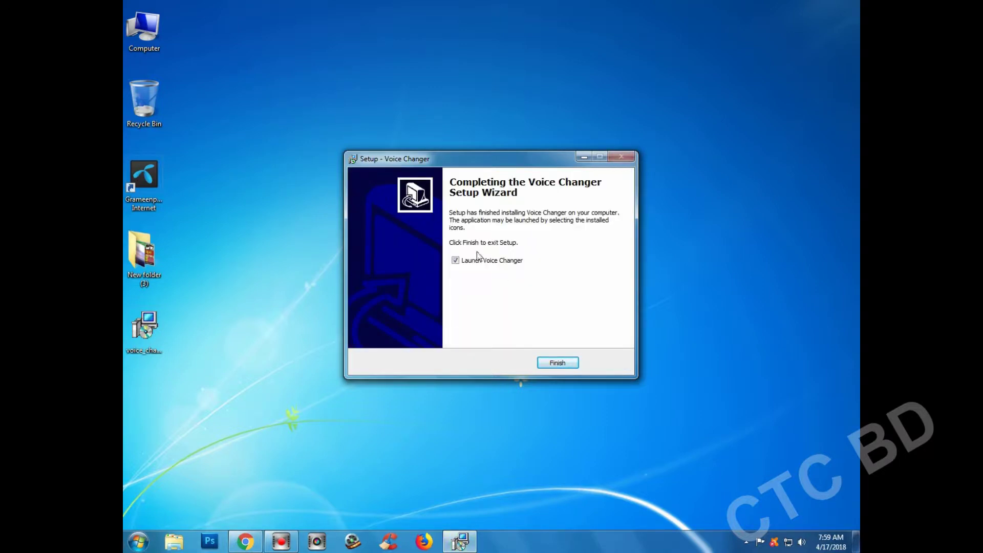
pyautogui.click(566, 365)
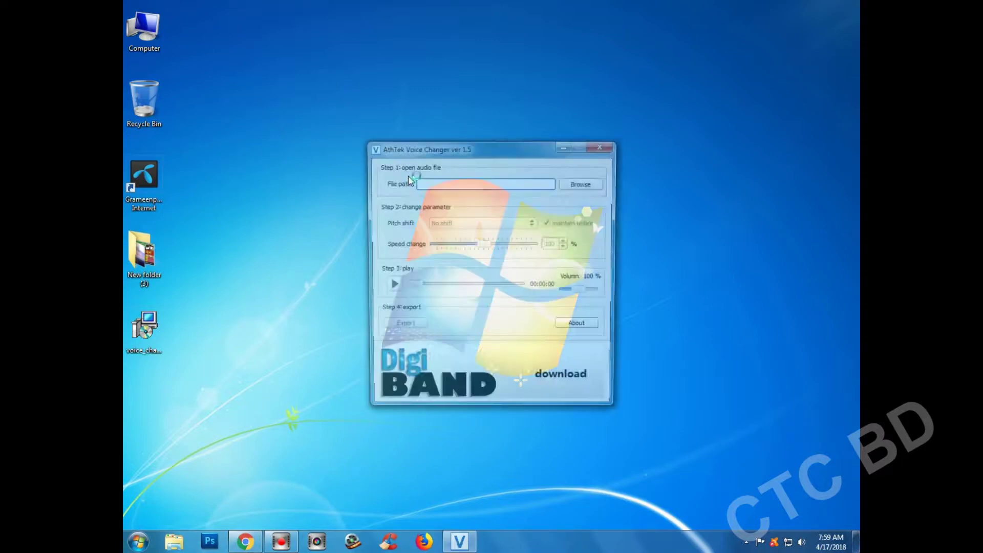
# Step: Browse for an audio file and go to the Corel VideoStudio Pro > 17.0 folder in Documents
pyautogui.moveTo(507, 156); pyautogui.dragTo(391, 108)
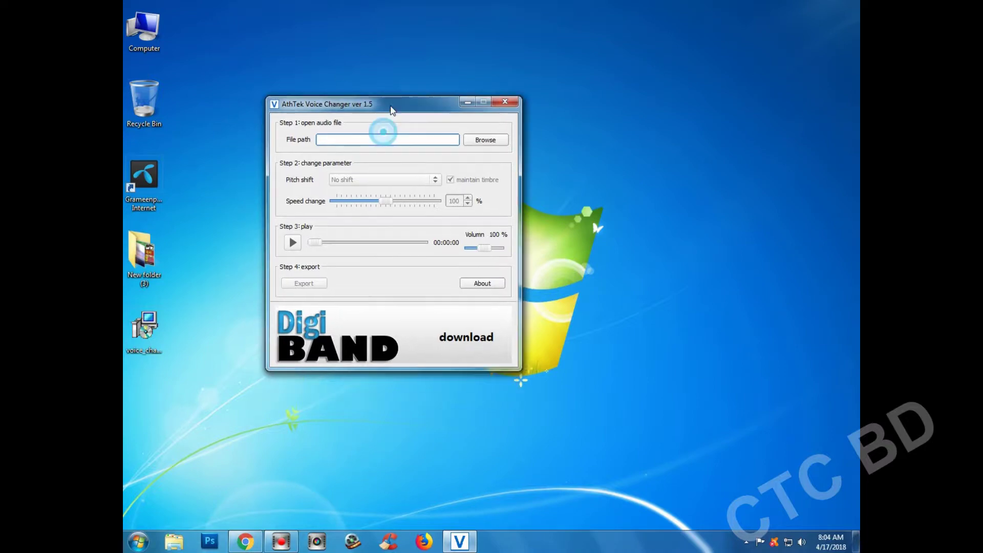
pyautogui.click(482, 143)
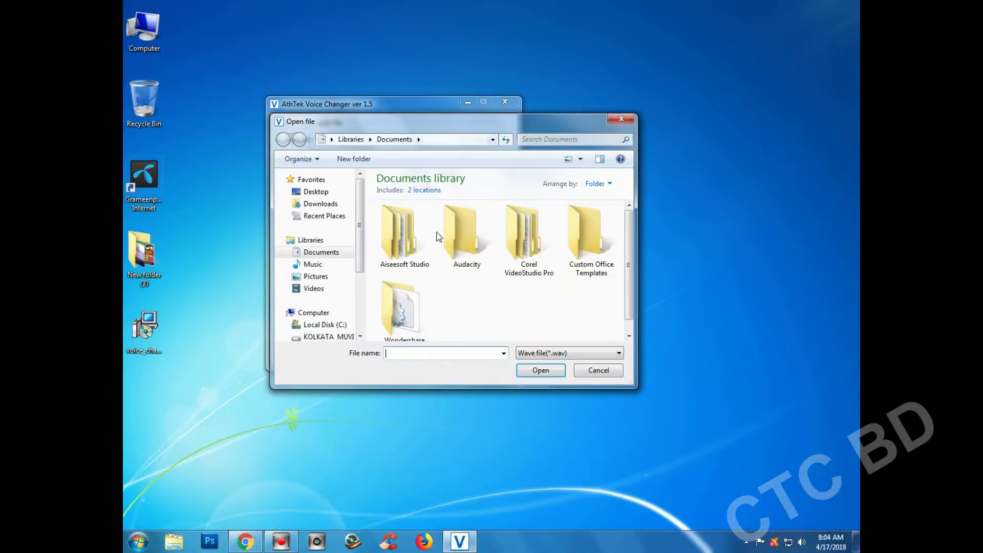
pyautogui.moveTo(436, 122); pyautogui.dragTo(361, 85)
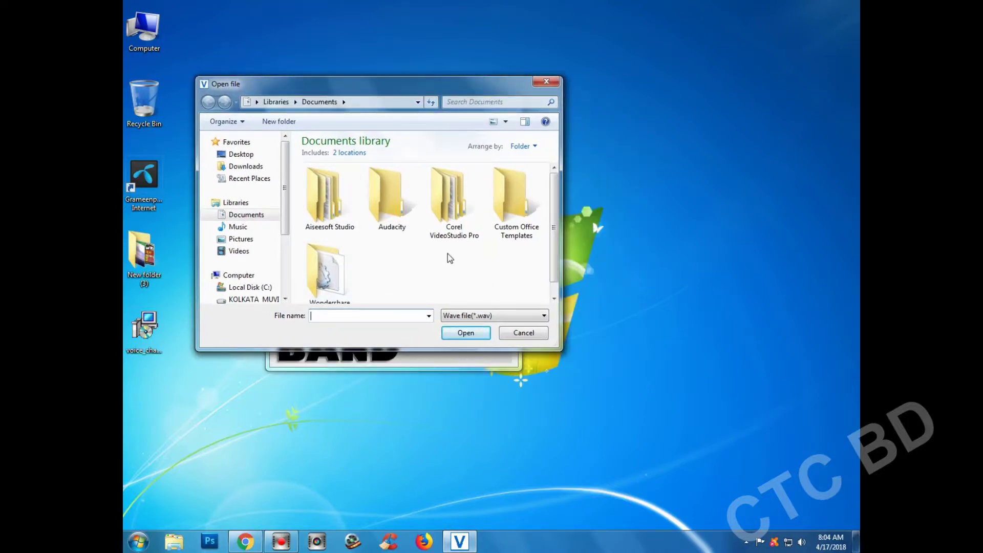
pyautogui.doubleClick(450, 201)
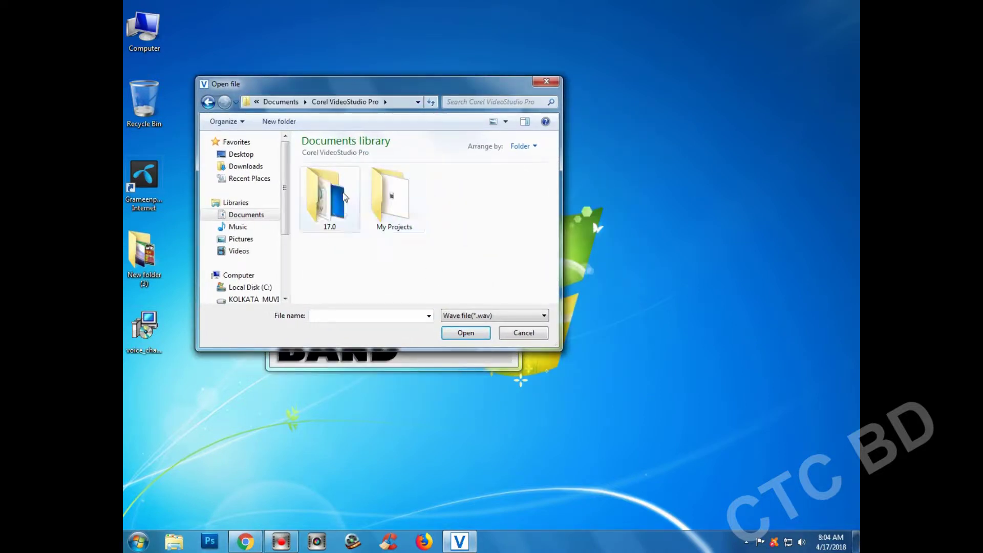
pyautogui.doubleClick(338, 188)
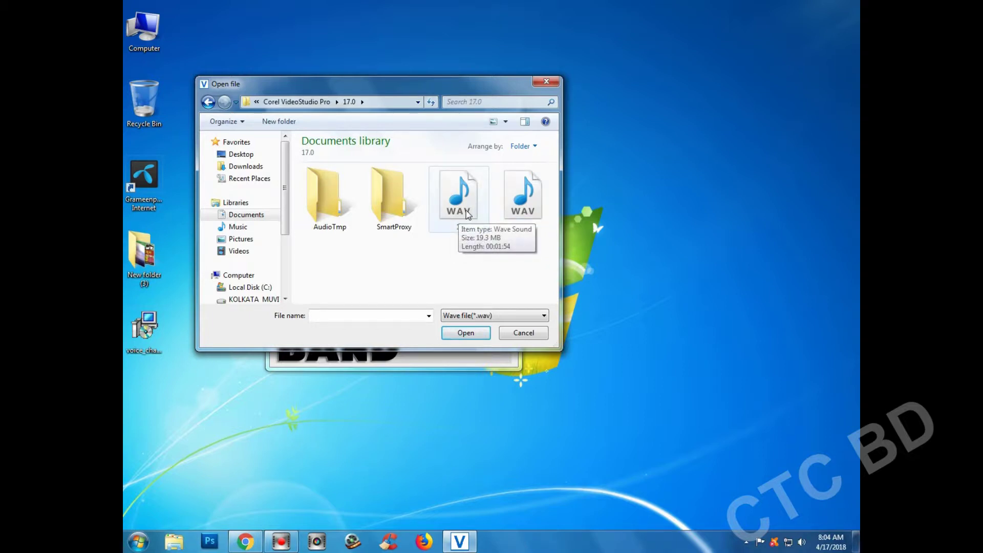
# Step: Filter the file list to Mp3 files and return the filter to Wave files
pyautogui.click(468, 315)
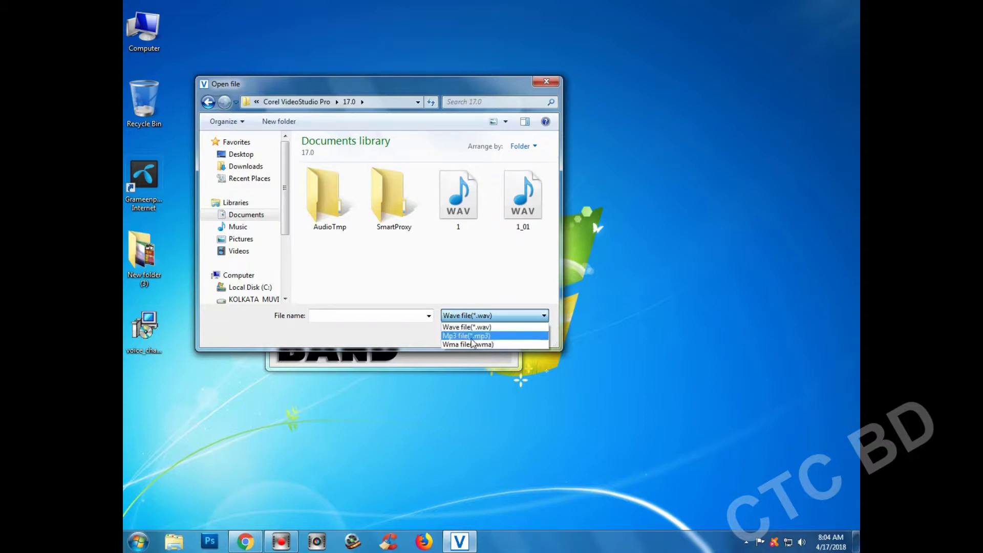
pyautogui.click(470, 336)
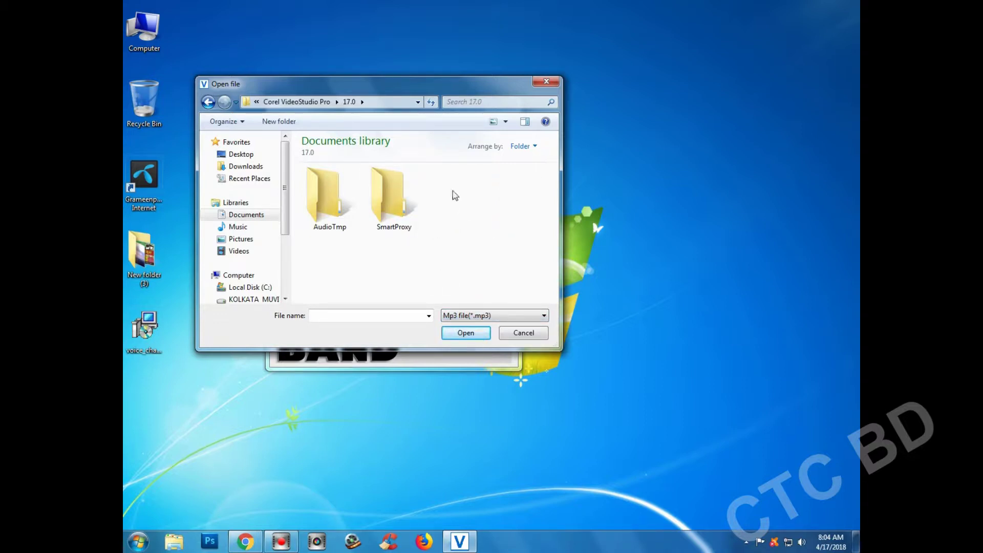
pyautogui.click(465, 317)
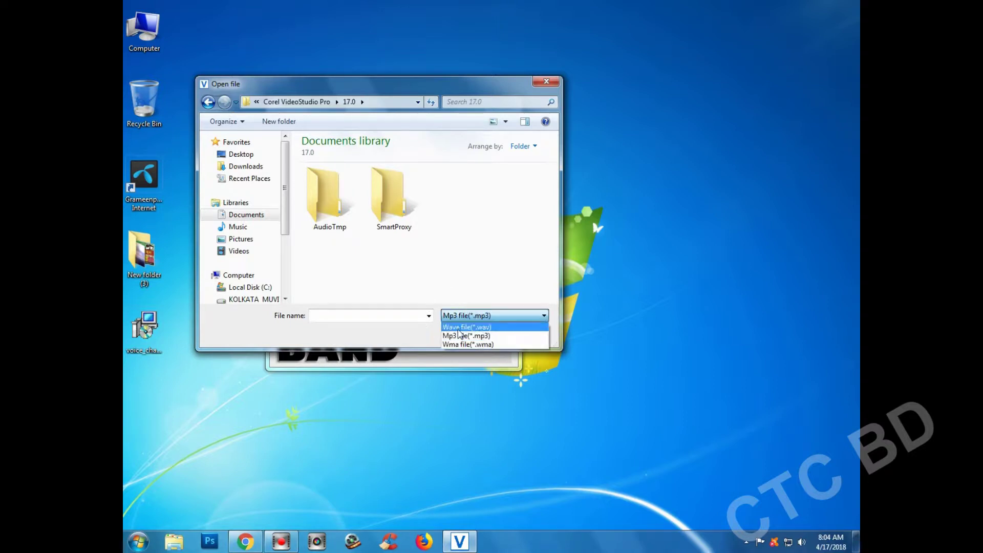
pyautogui.click(485, 328)
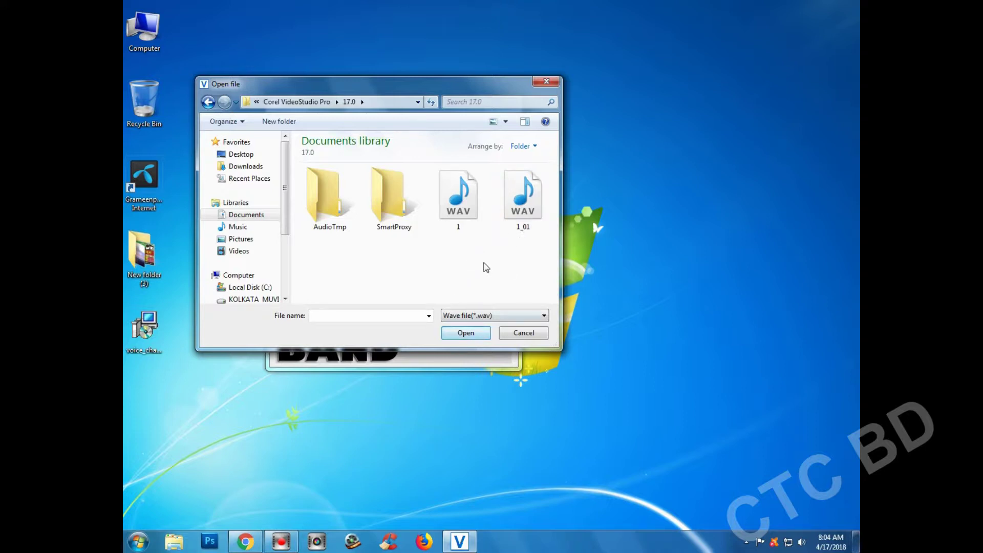
# Step: Load the wave file 1 from the 17.0 folder and start playing it
pyautogui.click(463, 192)
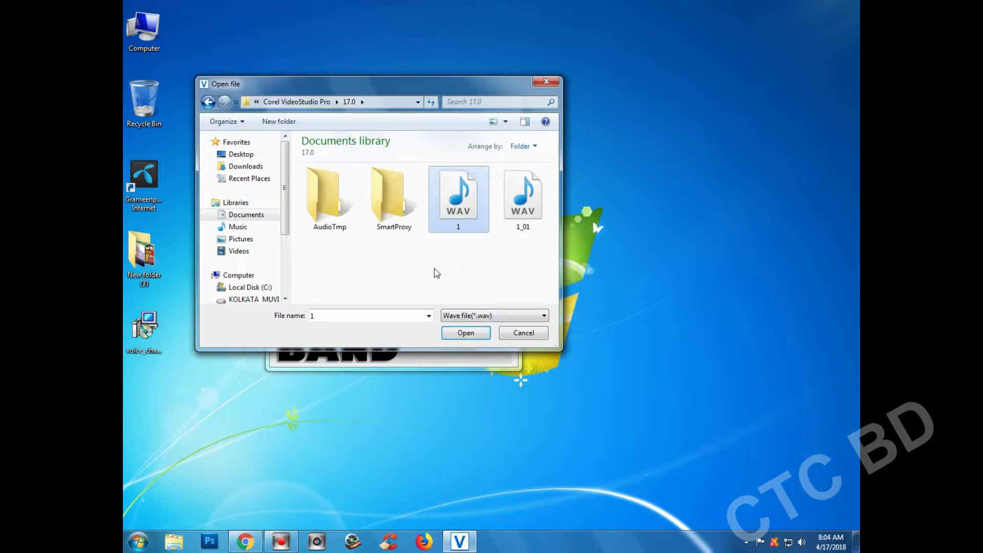
pyautogui.click(467, 333)
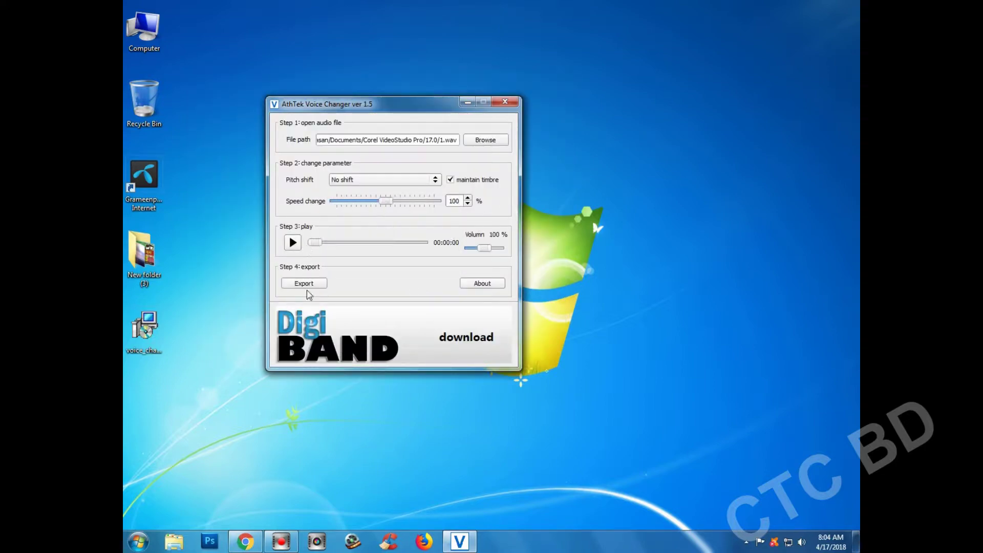
pyautogui.click(293, 243)
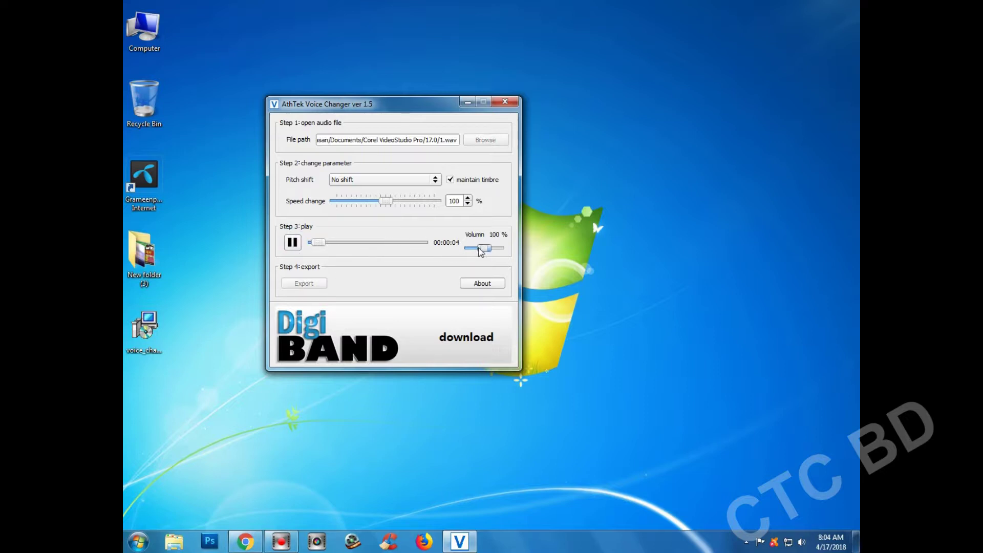
# Step: Lower the playback volume to 23% and turn off maintain timbre
pyautogui.moveTo(474, 248); pyautogui.dragTo(480, 250)
pyautogui.click(452, 180)
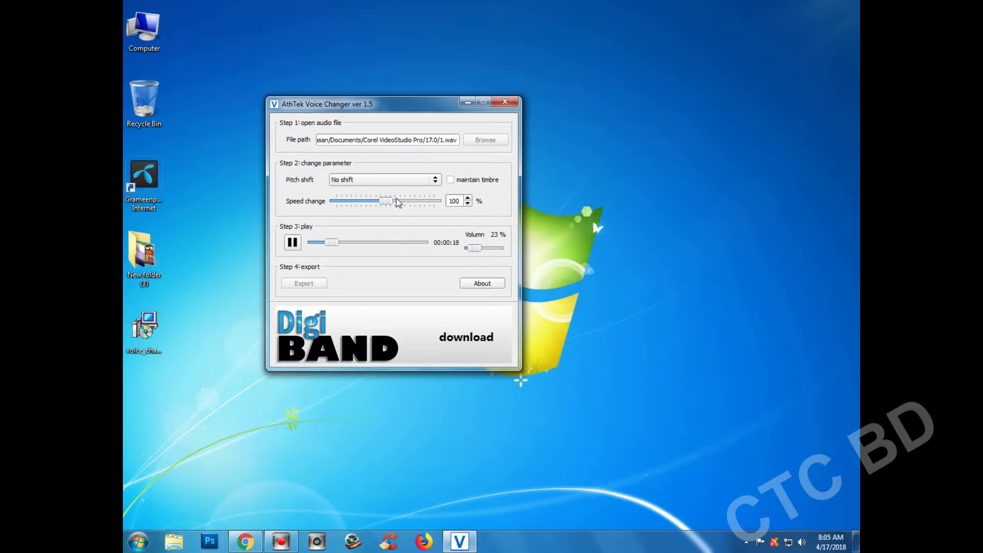
# Step: Try pitch shifts of 4 semitones up and 6 semitones up while the audio plays
pyautogui.click(398, 181)
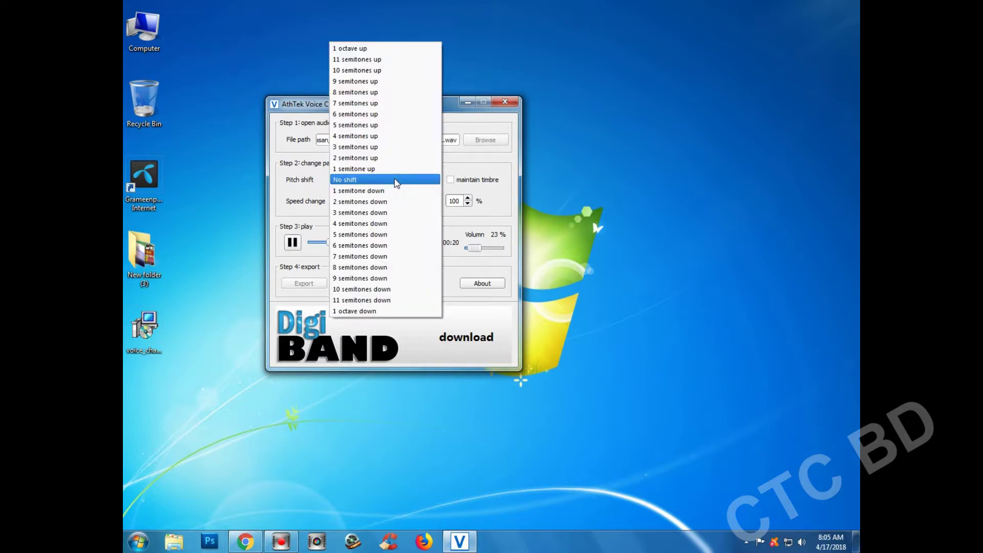
pyautogui.click(373, 137)
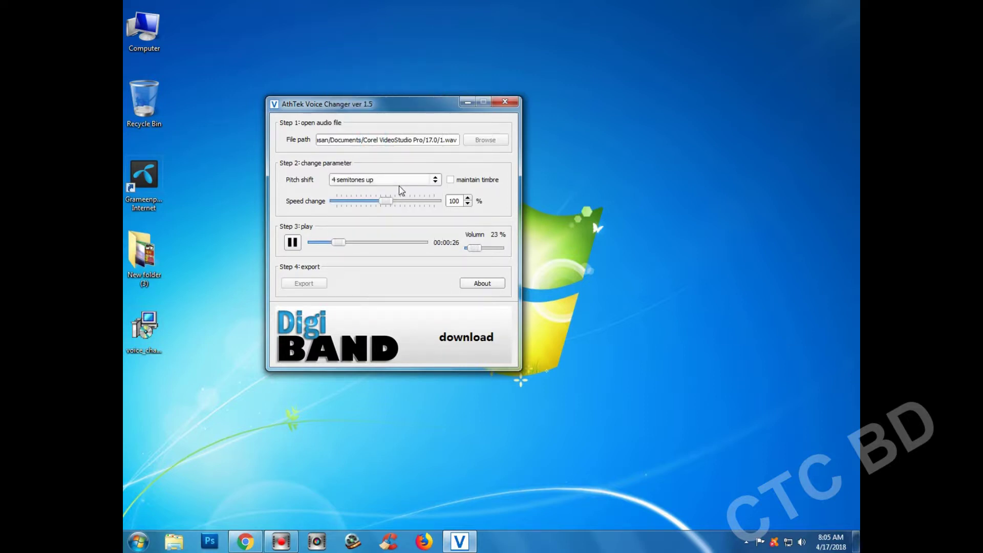
pyautogui.click(400, 185)
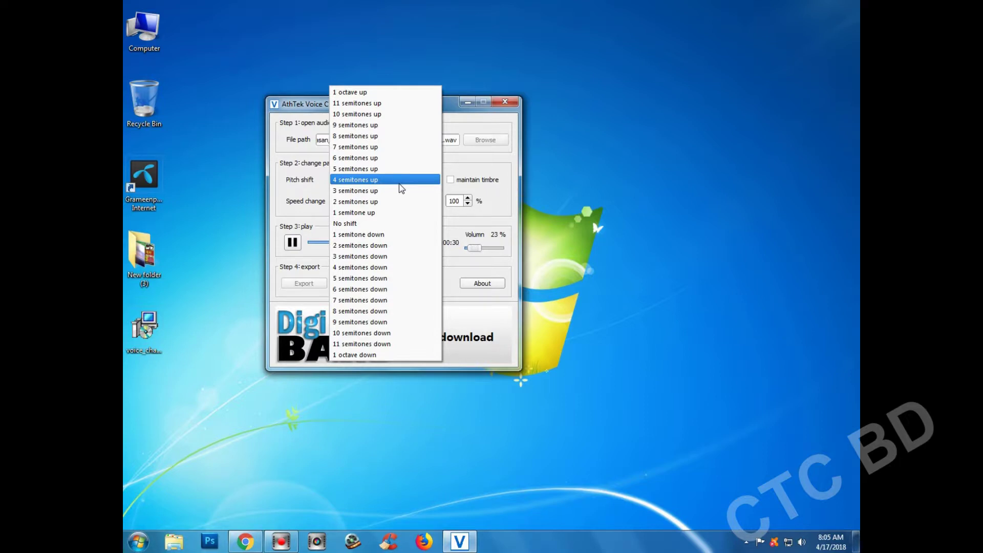
pyautogui.click(396, 158)
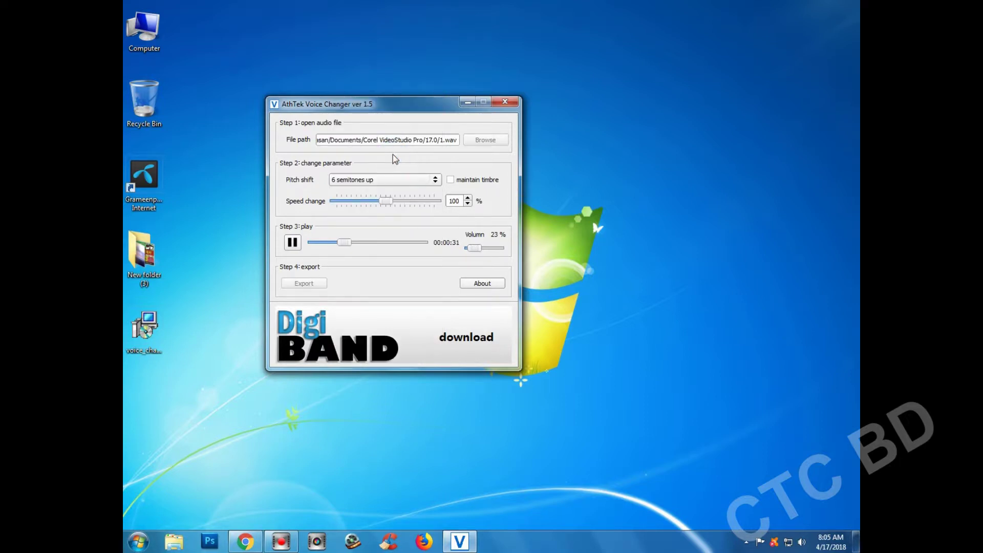
# Step: Lower the volume to 9% and raise the pitch shift to 9 and finally 10 semitones up, ending with playback paused
pyautogui.moveTo(476, 249); pyautogui.dragTo(468, 249)
pyautogui.click(436, 179)
pyautogui.click(389, 149)
pyautogui.click(388, 180)
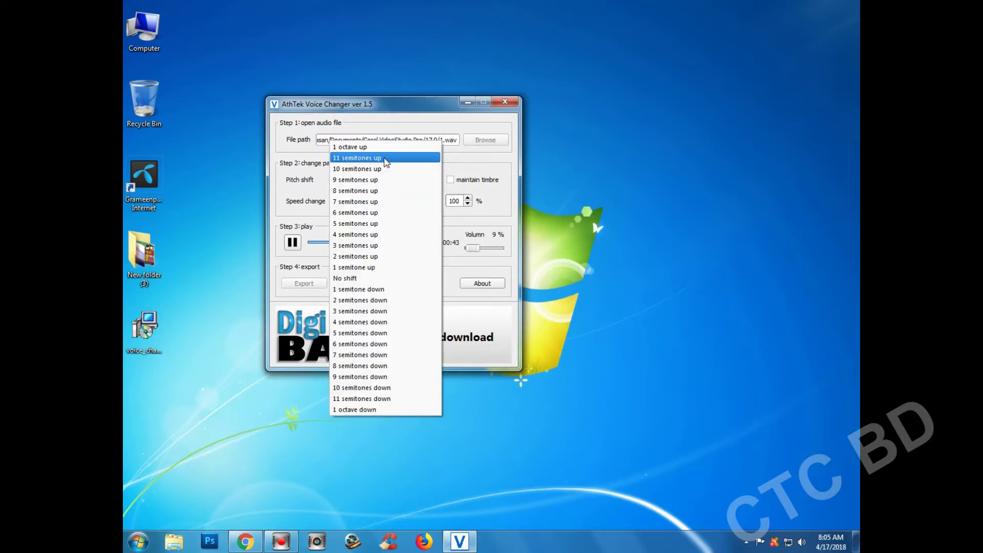
pyautogui.click(379, 169)
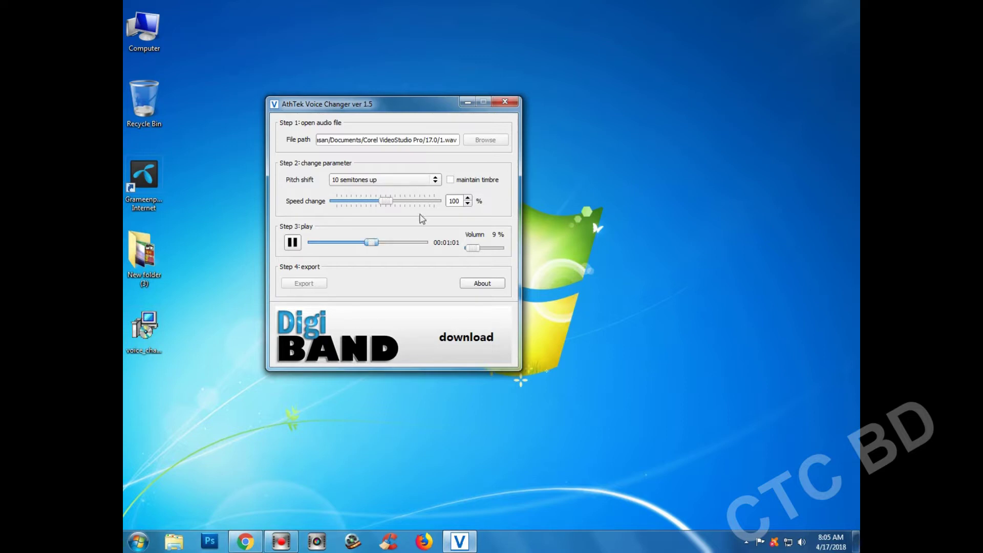
pyautogui.click(292, 243)
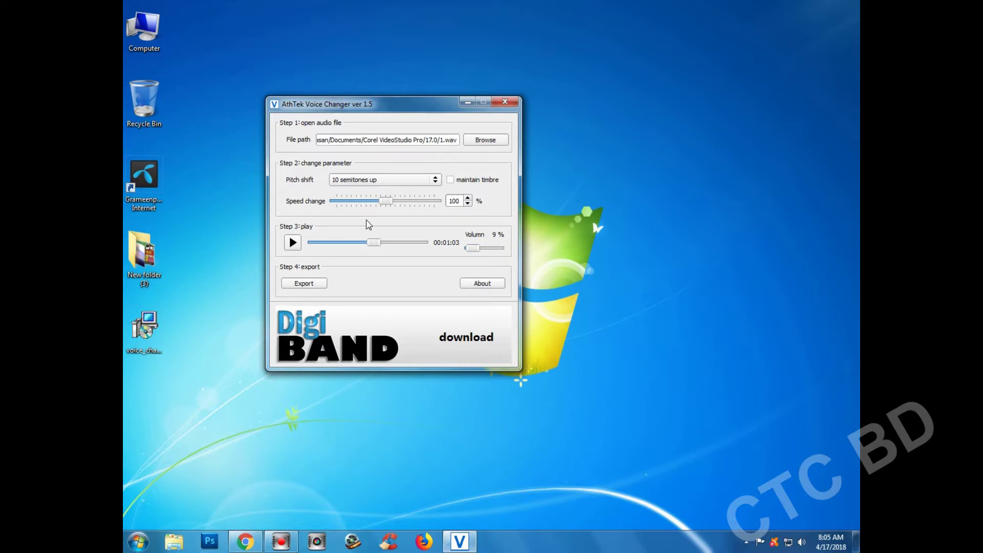
# Step: Load the wave file 1 from the 17.0 folder again
pyautogui.moveTo(377, 108); pyautogui.dragTo(316, 72)
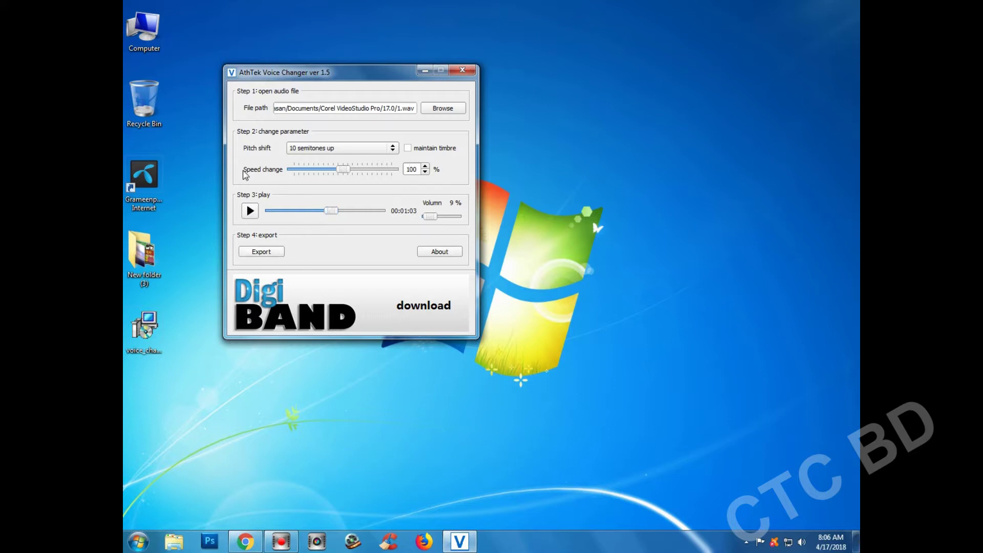
pyautogui.moveTo(307, 73); pyautogui.dragTo(268, 74)
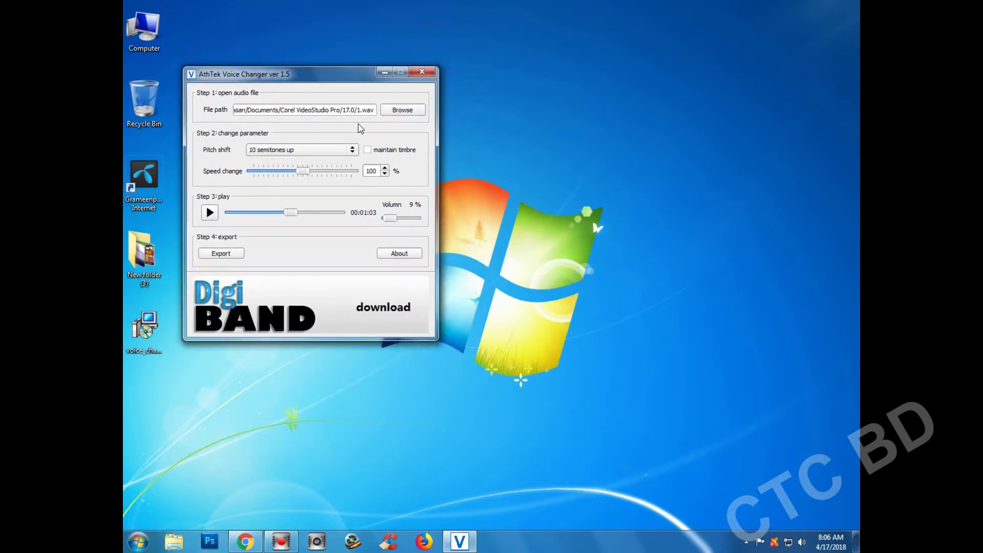
pyautogui.click(405, 112)
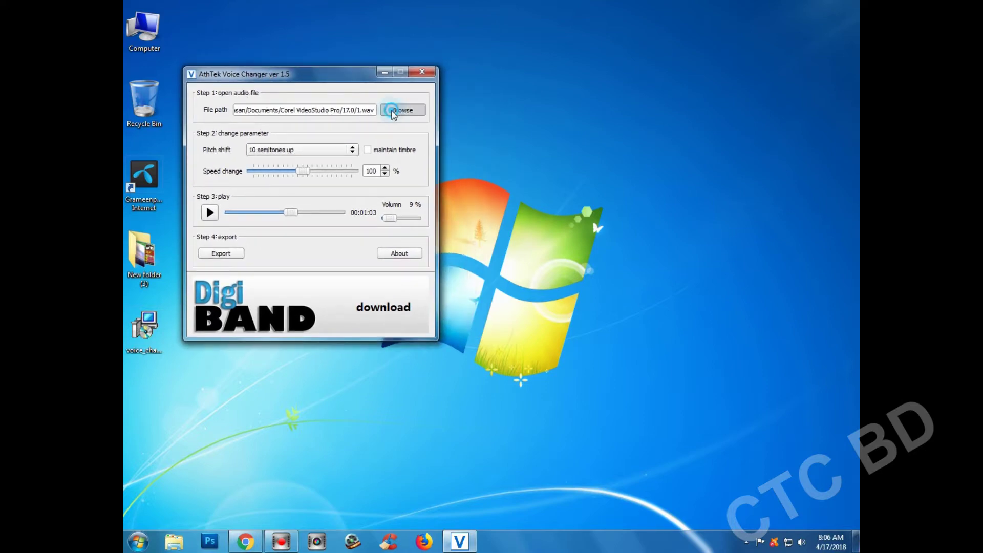
pyautogui.click(448, 214)
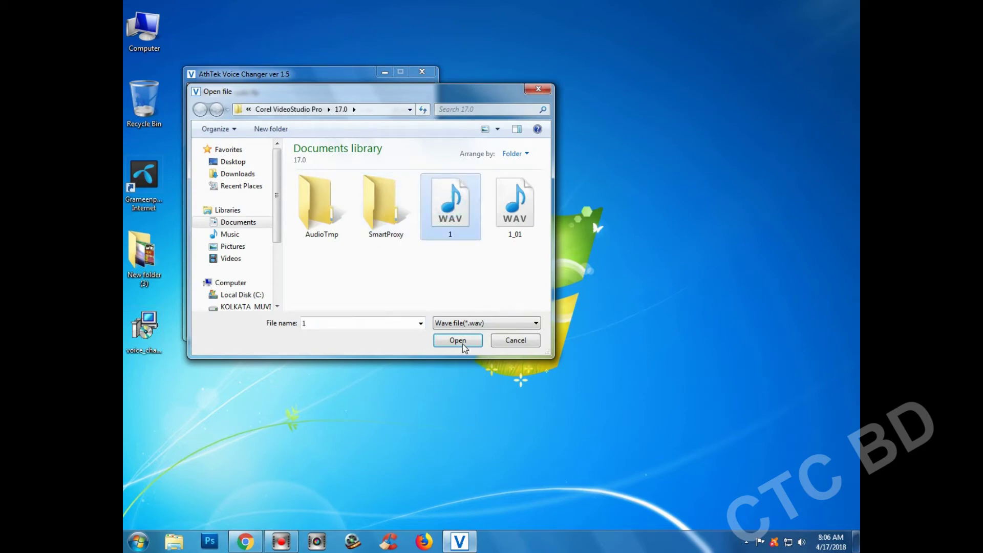
pyautogui.click(459, 340)
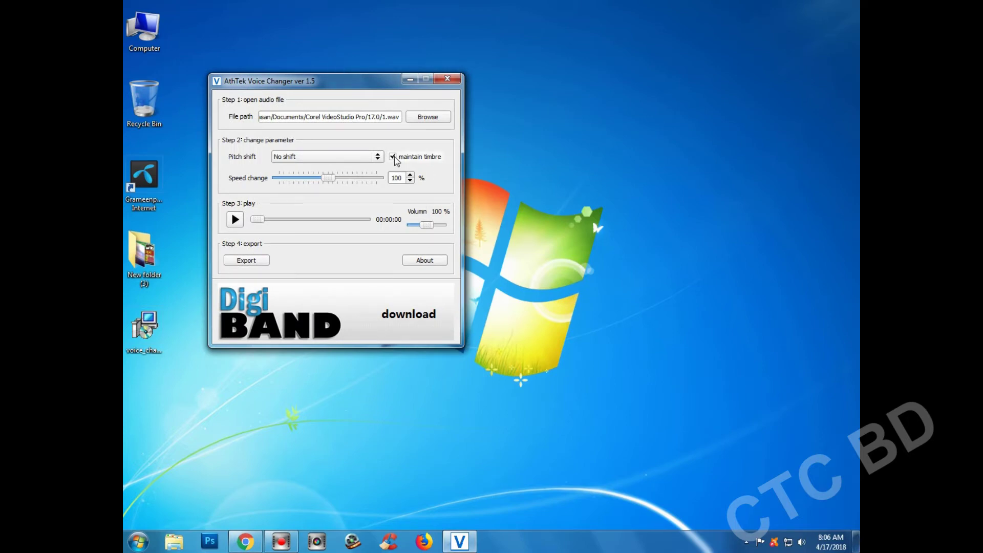
pyautogui.click(302, 159)
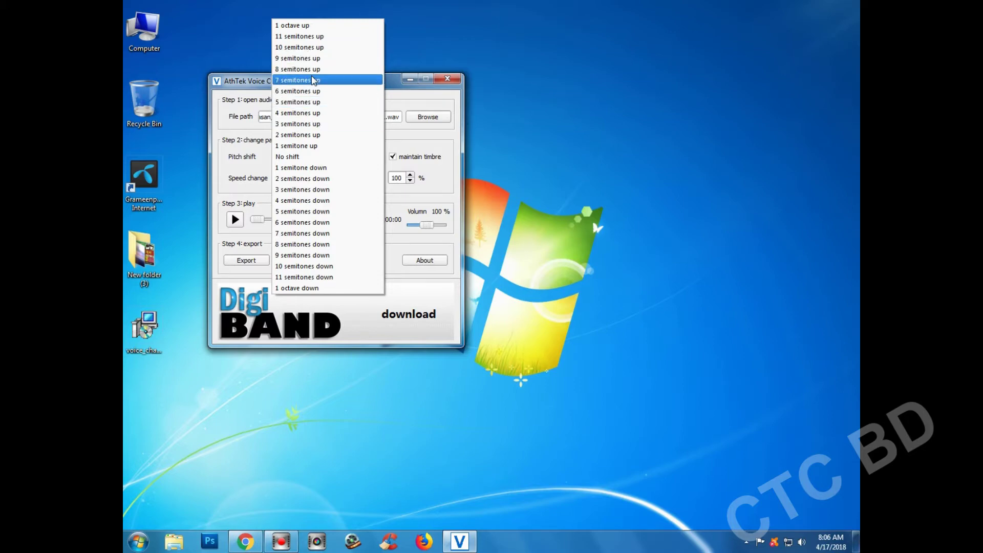
pyautogui.click(396, 92)
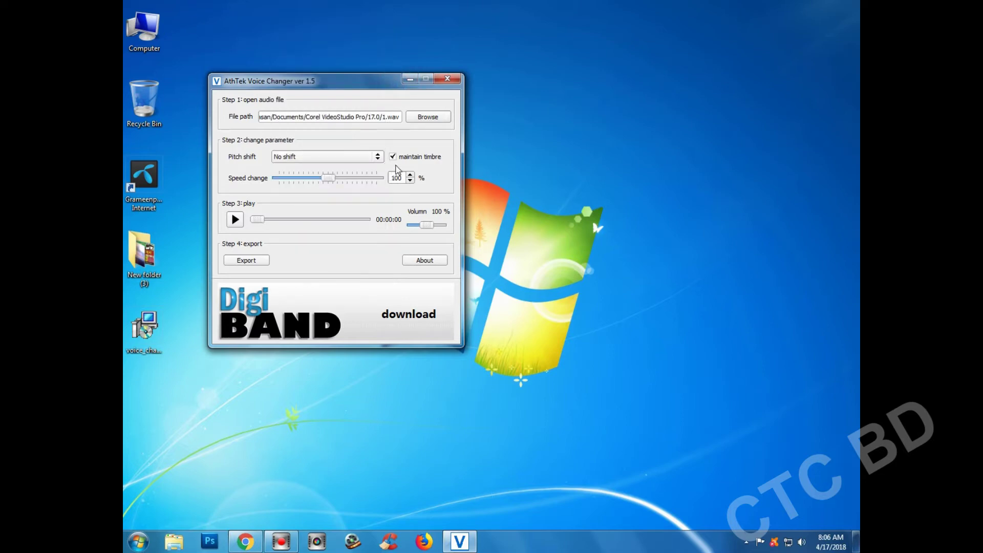
pyautogui.moveTo(356, 81); pyautogui.dragTo(298, 87)
pyautogui.click(353, 159)
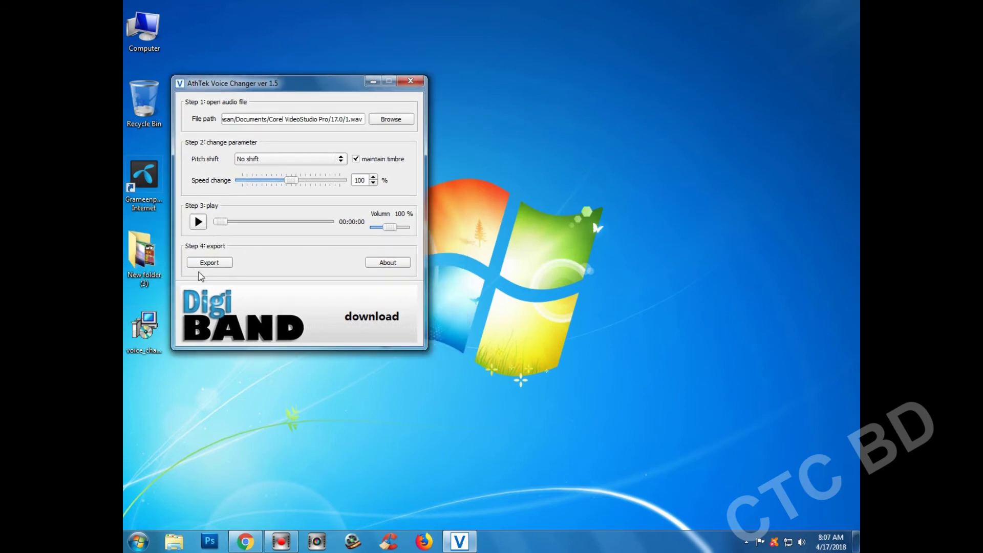
# Step: Export the audio as a wave file named 11 in the 17.0 folder and dismiss the completion message
pyautogui.click(209, 263)
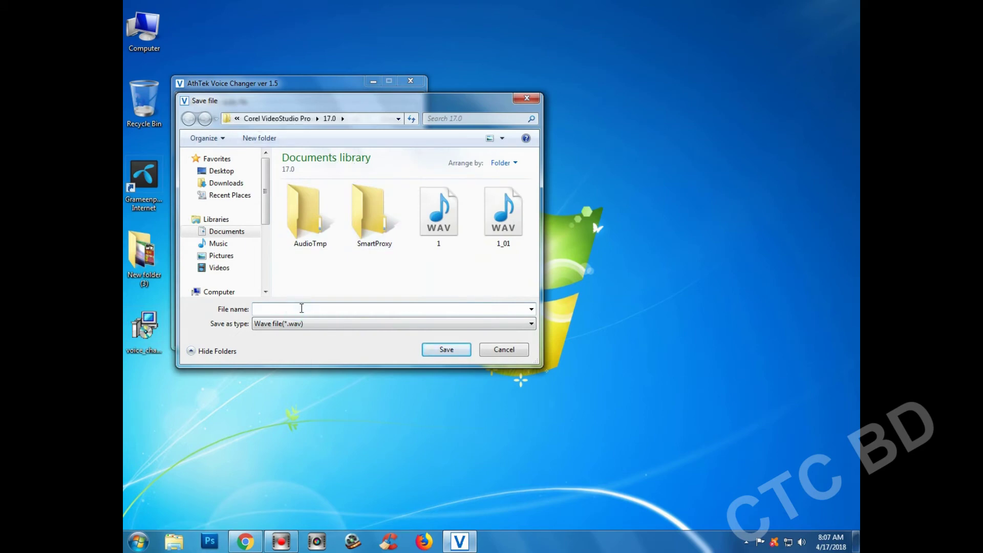
pyautogui.write('11')
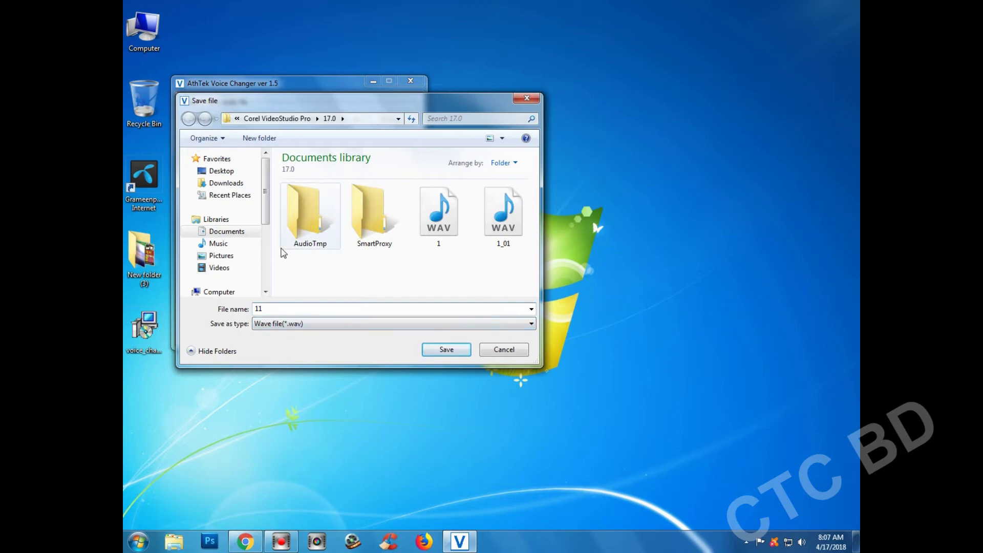
pyautogui.click(447, 350)
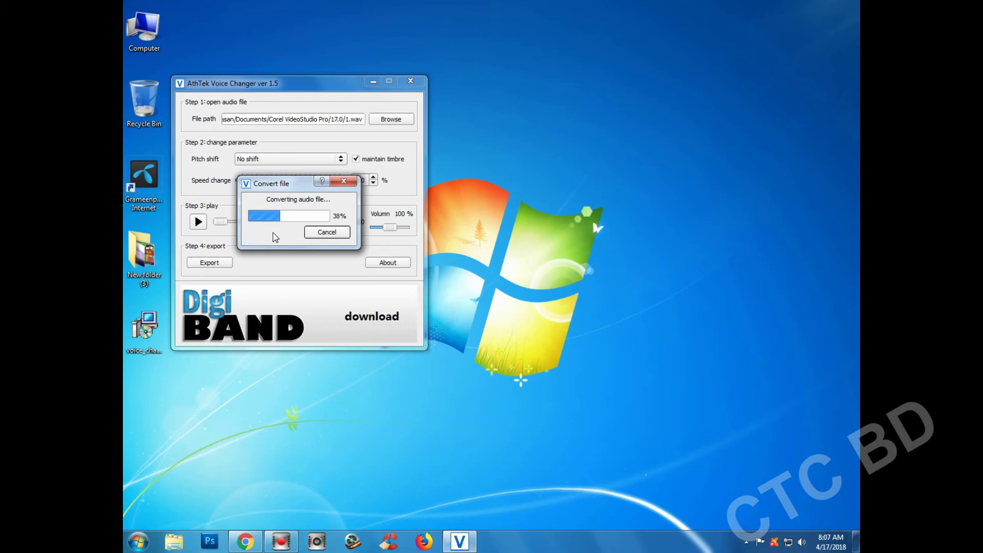
pyautogui.moveTo(291, 184); pyautogui.dragTo(342, 193)
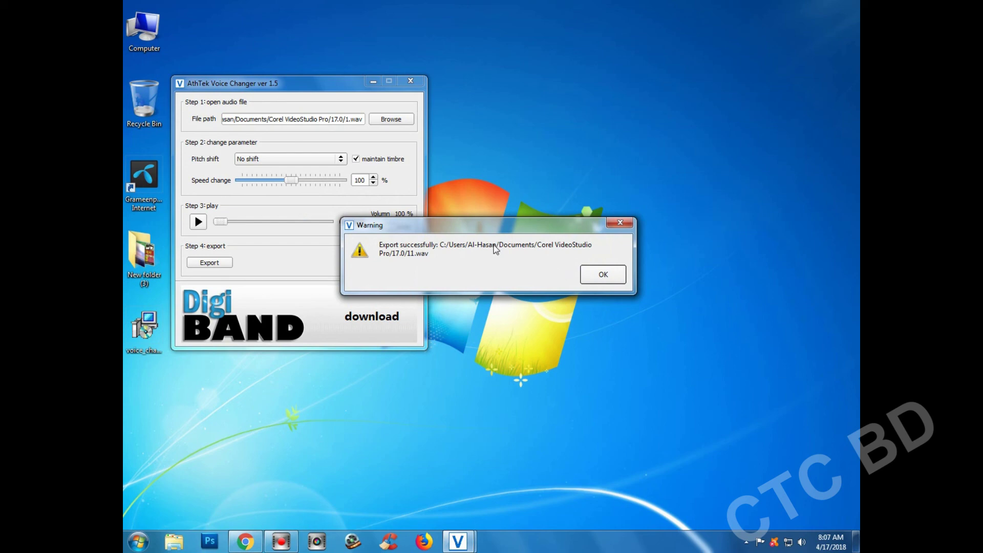
pyautogui.click(616, 277)
pyautogui.moveTo(338, 97); pyautogui.dragTo(391, 101)
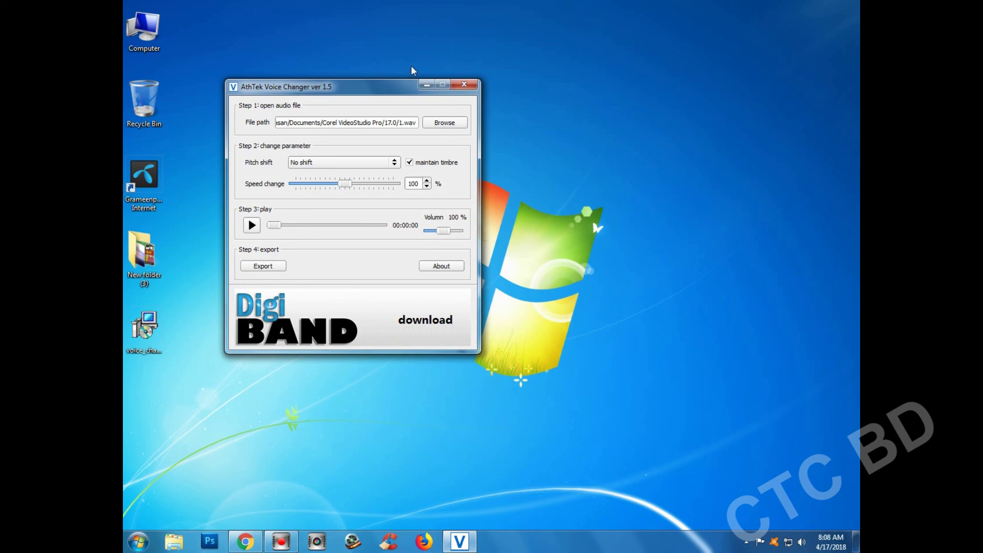
pyautogui.rightClick(318, 56)
pyautogui.click(380, 82)
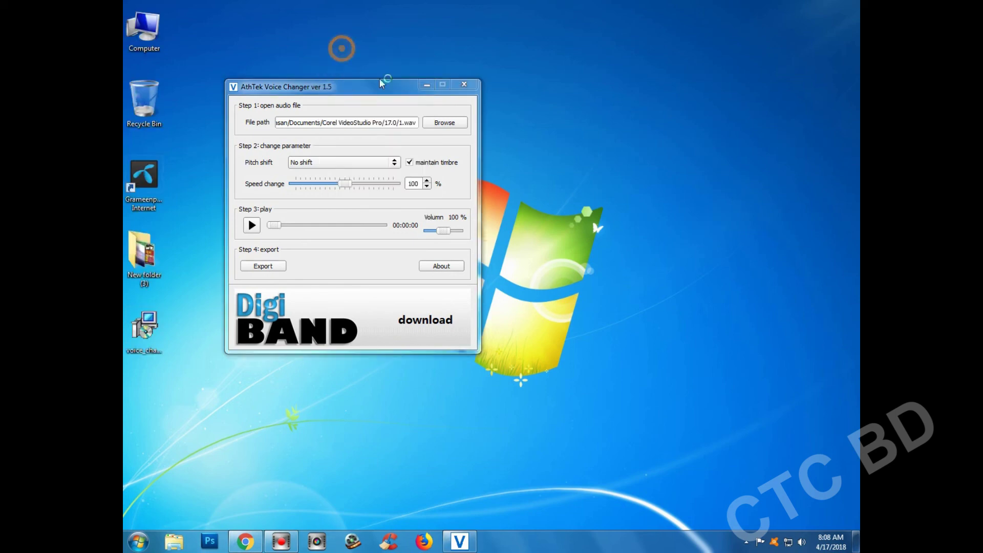